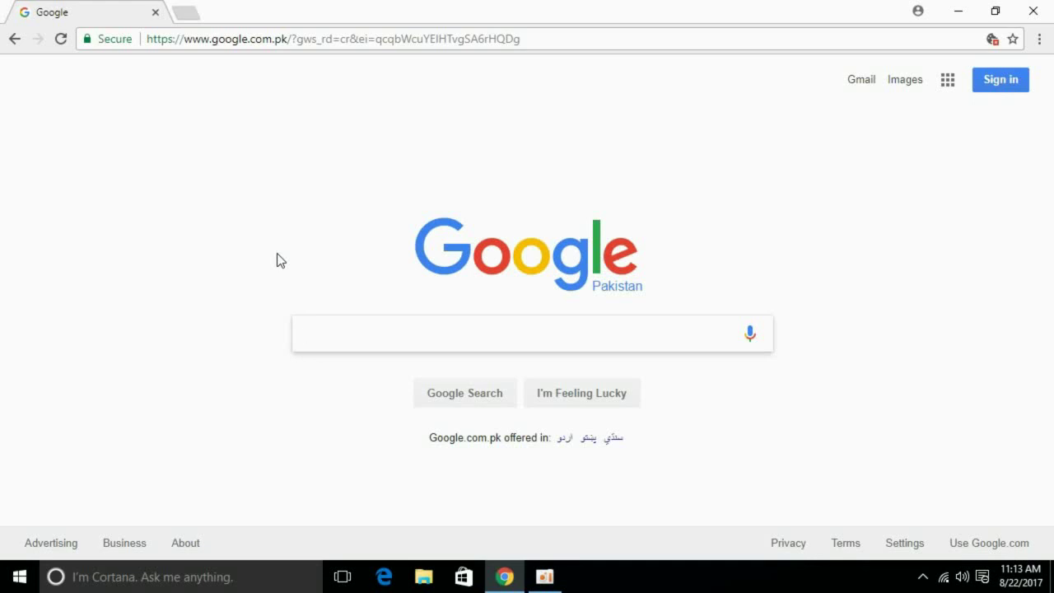
Enter 'java 9 jdk' in the Google search box.
type("java 9 jdk")
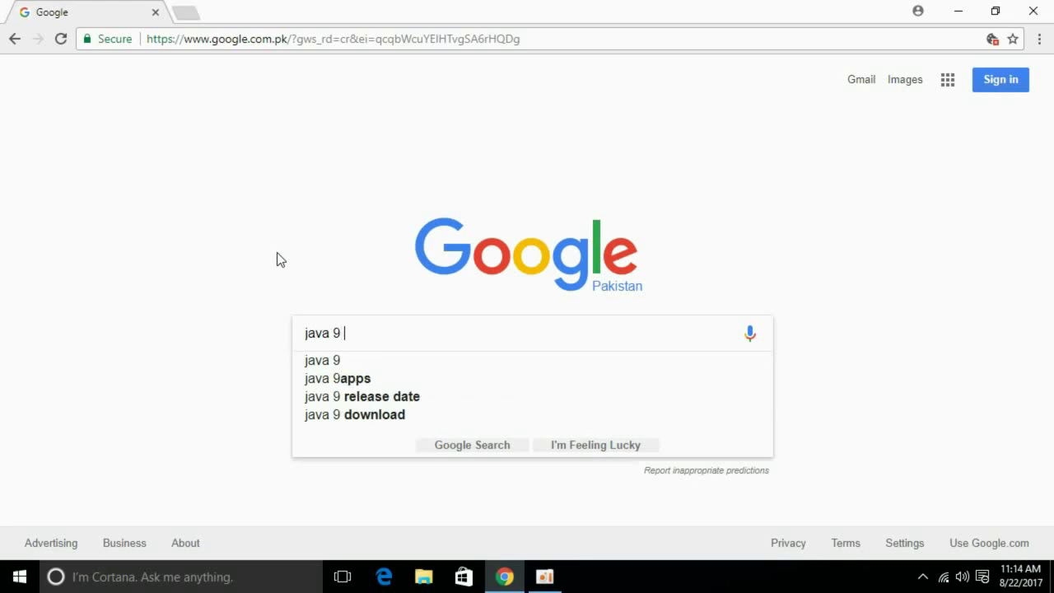
Run the Google search for 'java 9 jdk'.
key("Return")
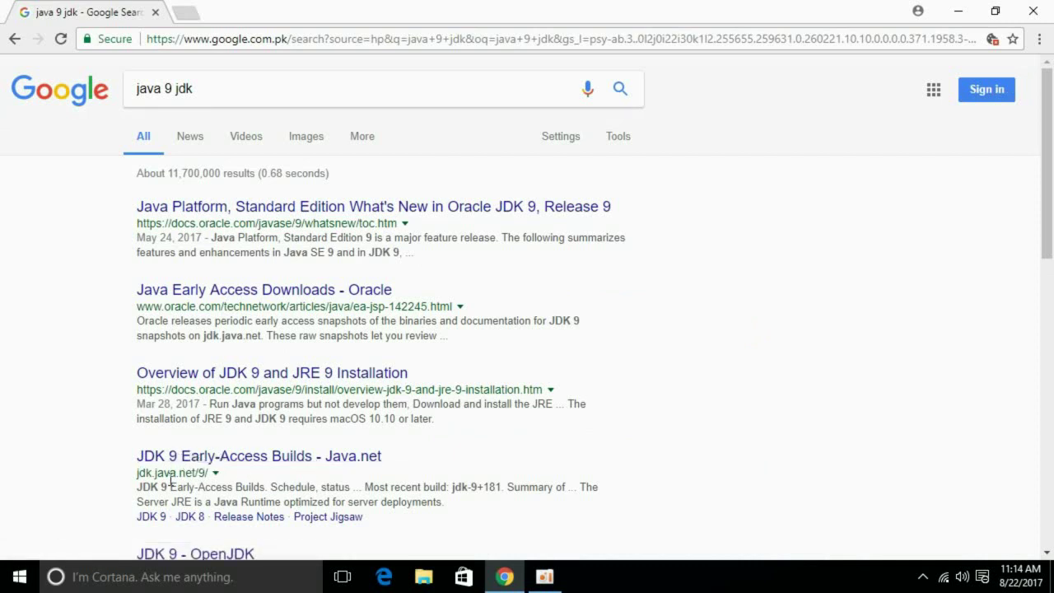
On the JDK 9 Early-Access Builds page, accept the licence and download the Windows x64 installer.
left_click(217, 468)
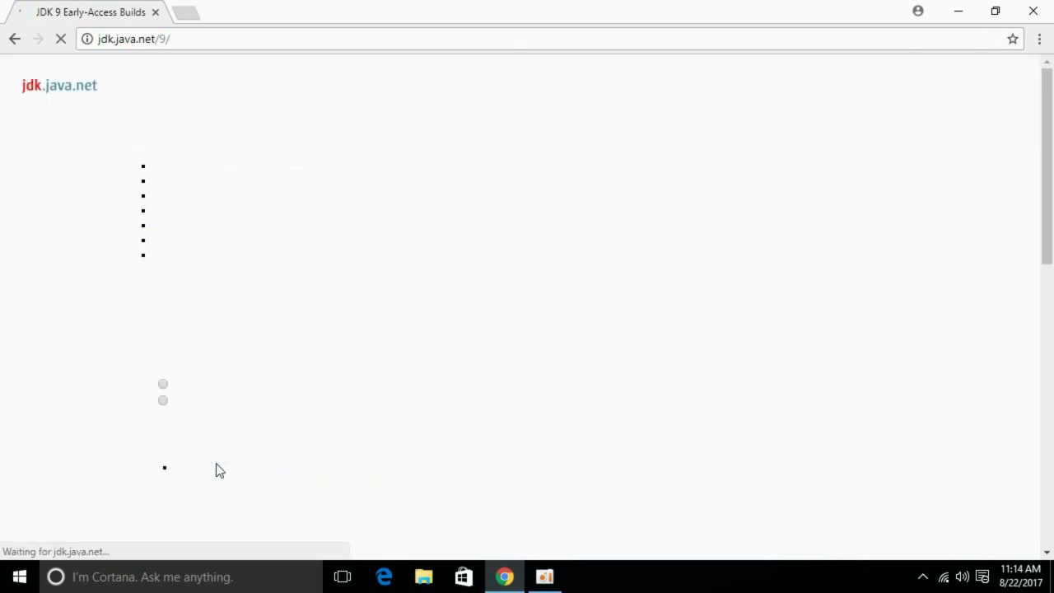
left_click(163, 386)
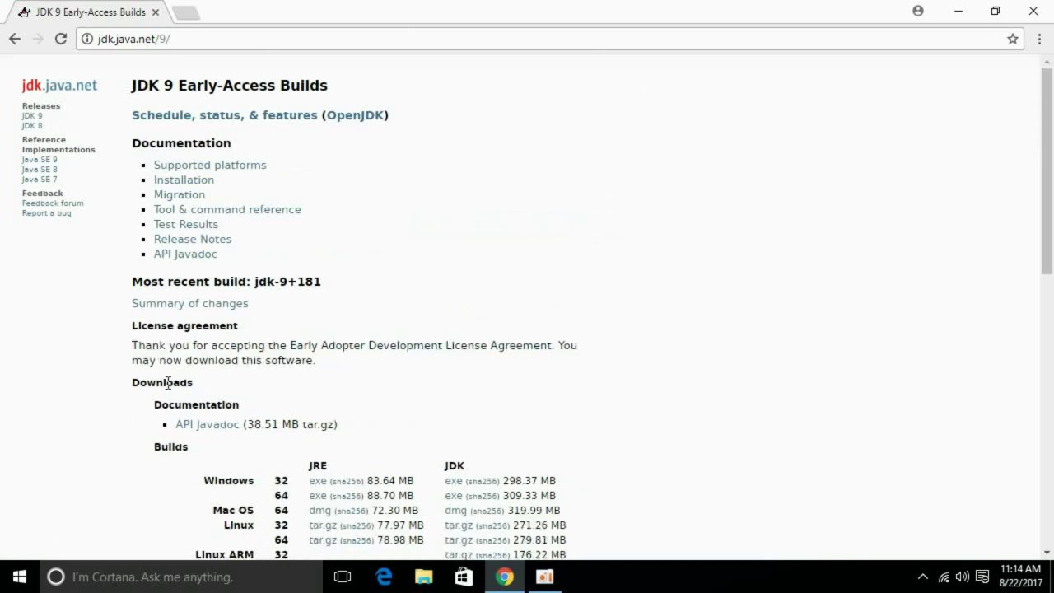
scroll(458, 431, "down", 2)
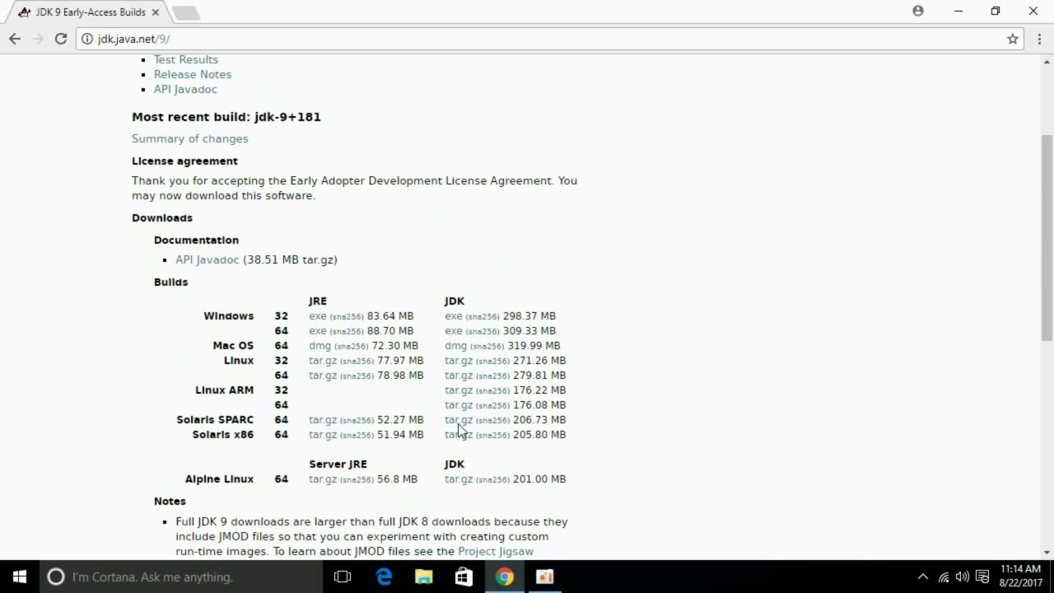
left_click(453, 333)
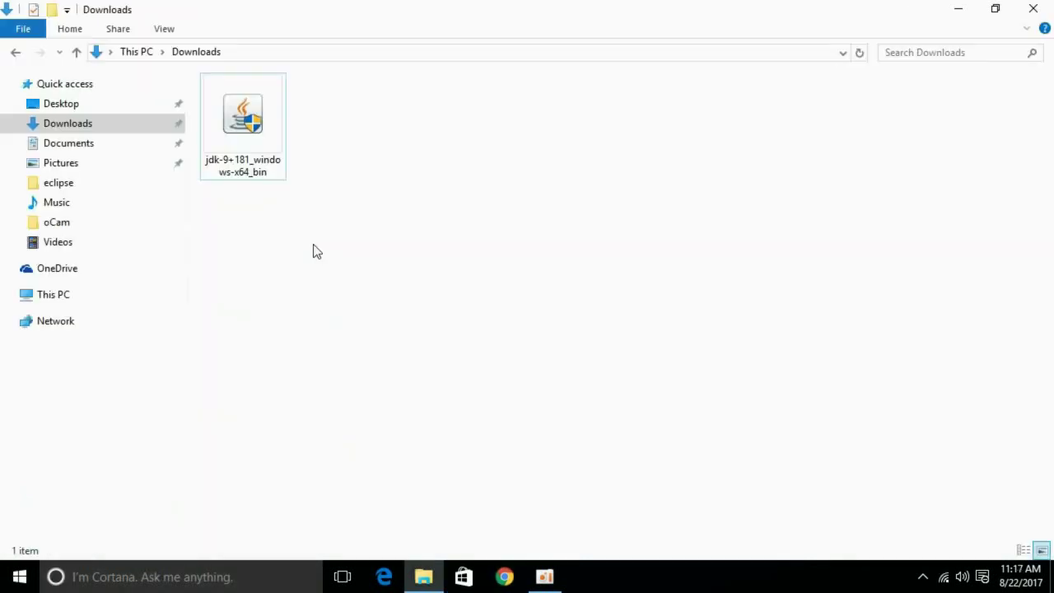
Install jdk-9+181_windows-x64_bin with default features and folders, including the jre-9 folder.
double_click(265, 161)
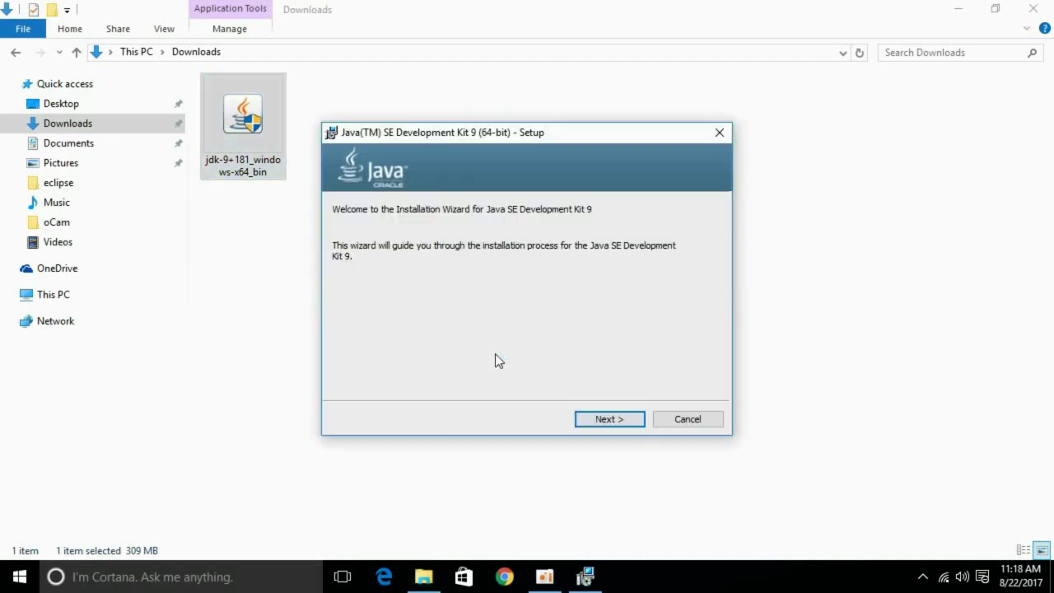
left_click(634, 424)
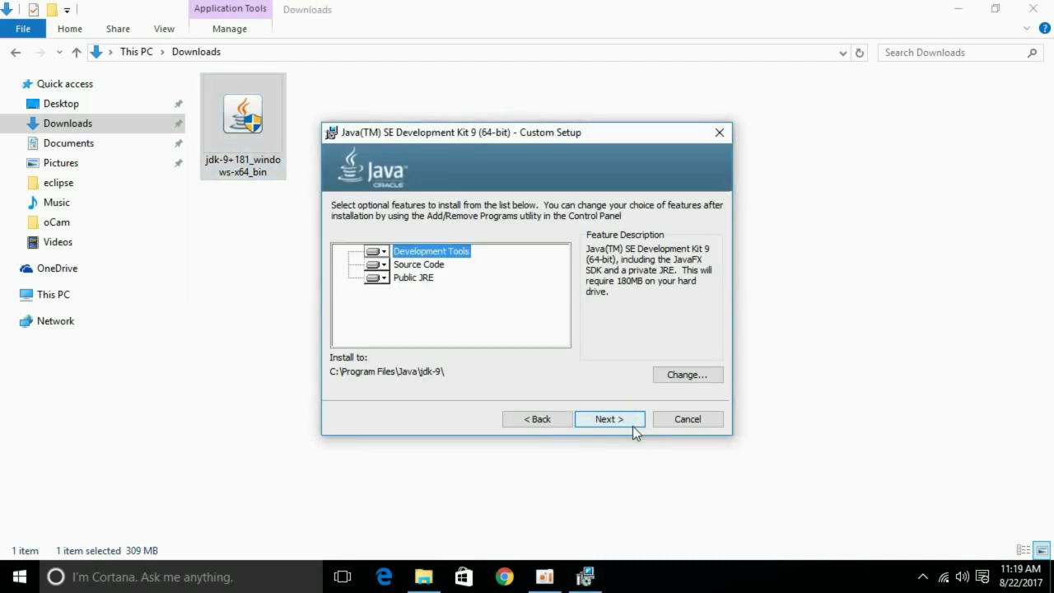
left_click(632, 426)
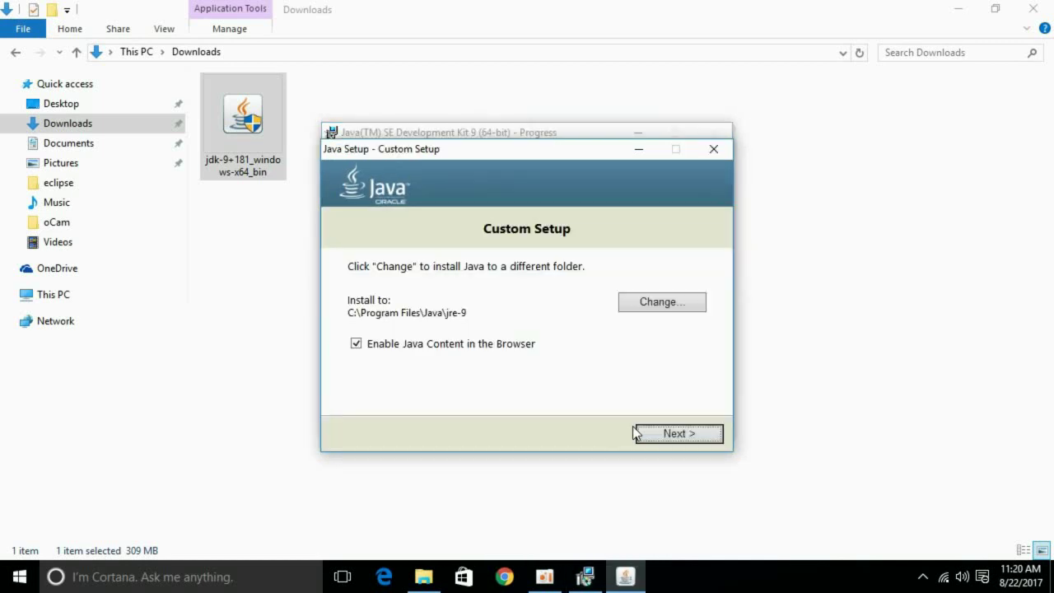
left_click(664, 431)
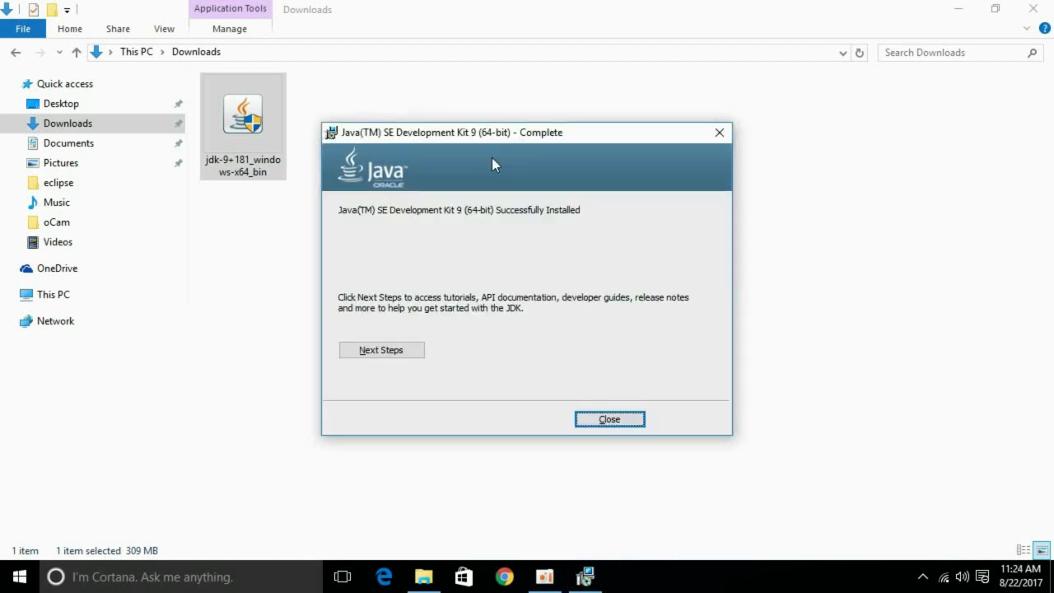
left_click(609, 419)
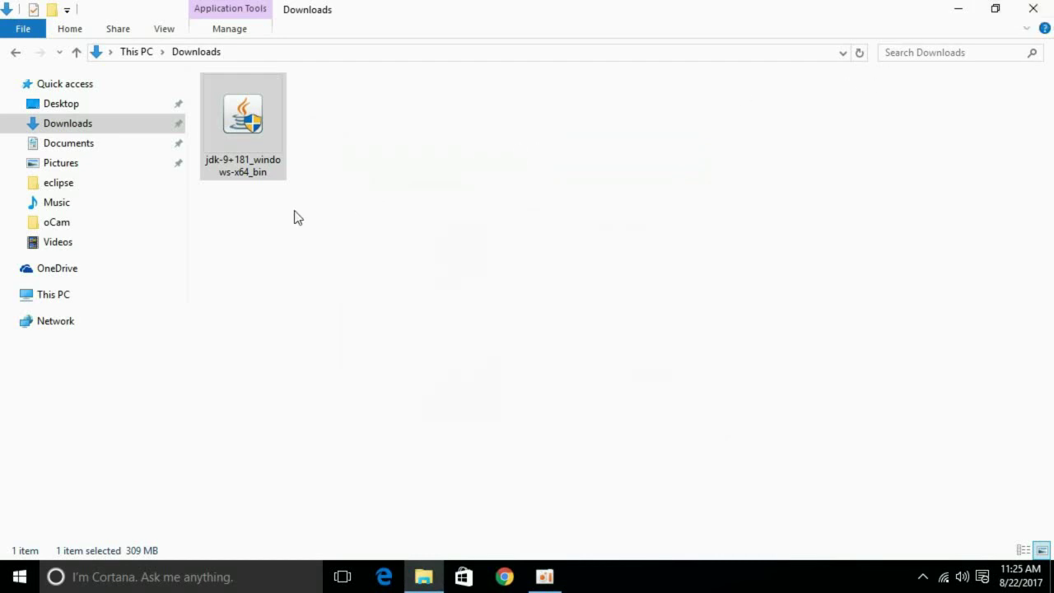
Browse in File Explorer to C:\Program Files\Java\jdk-9\bin.
left_click(83, 301)
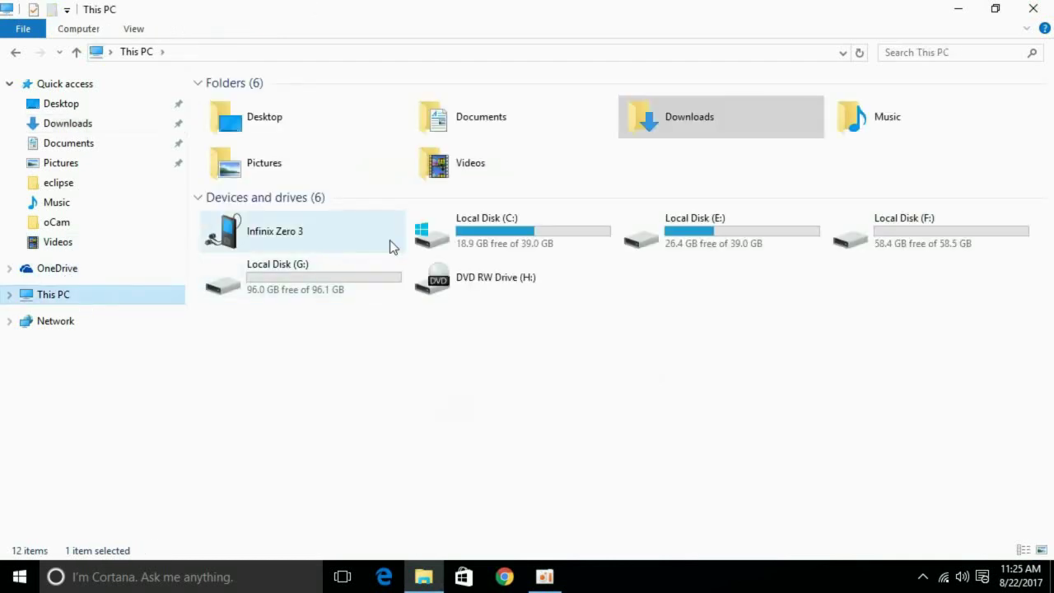
double_click(465, 240)
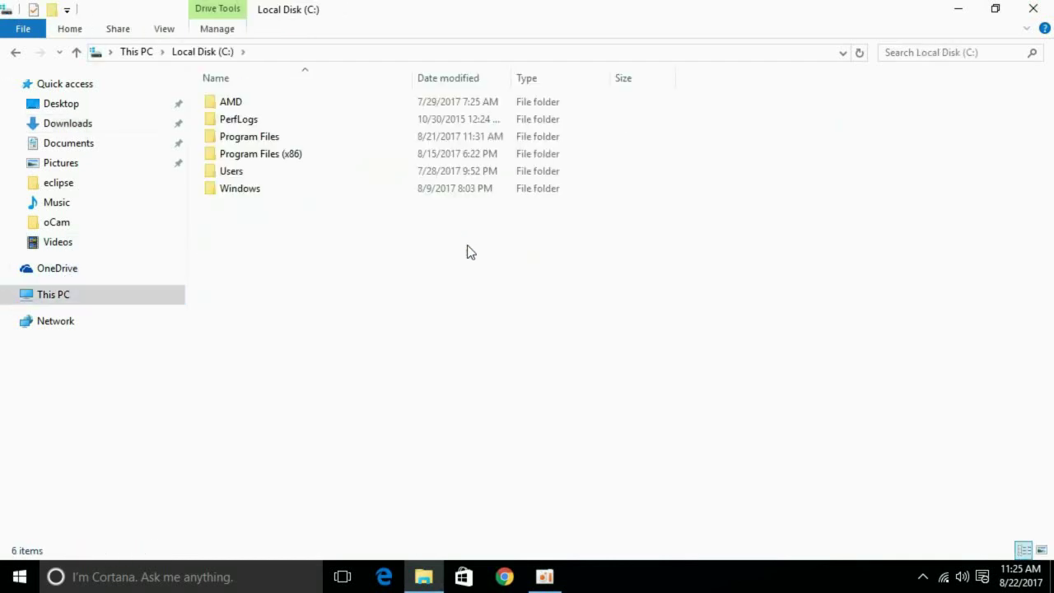
double_click(435, 137)
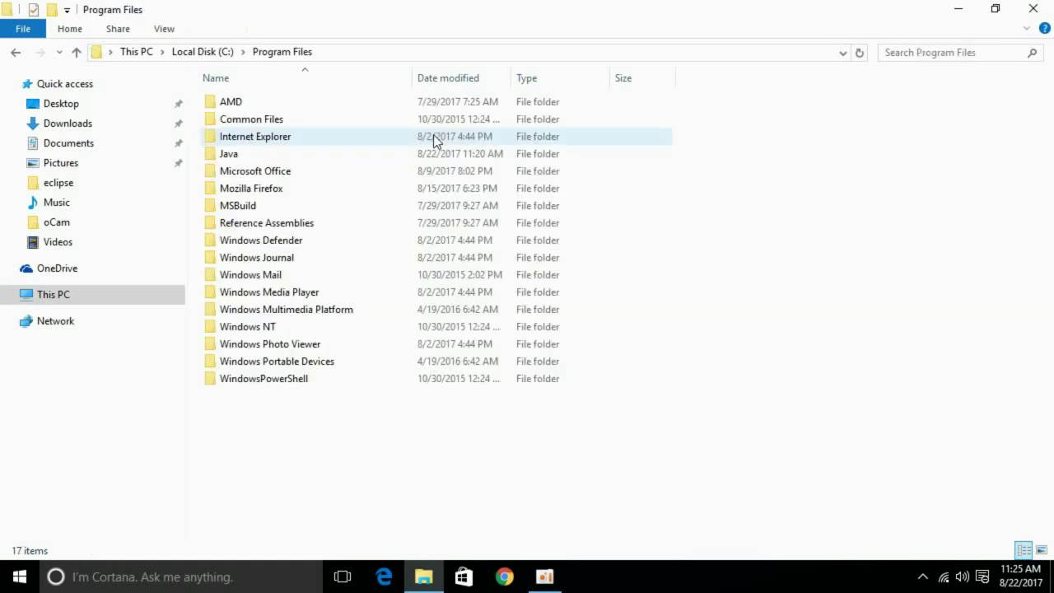
double_click(426, 156)
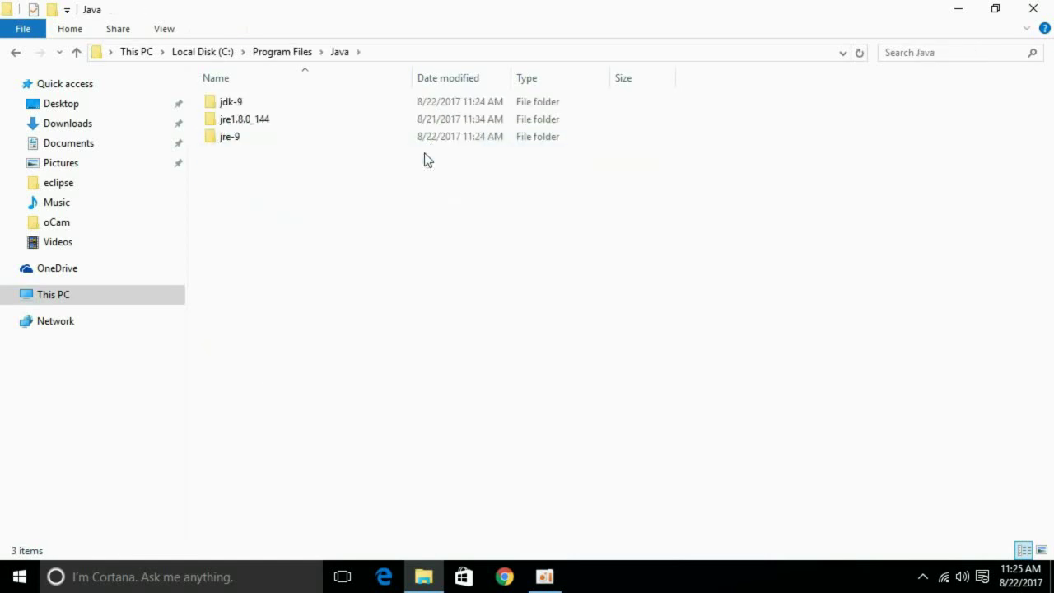
left_click(428, 106)
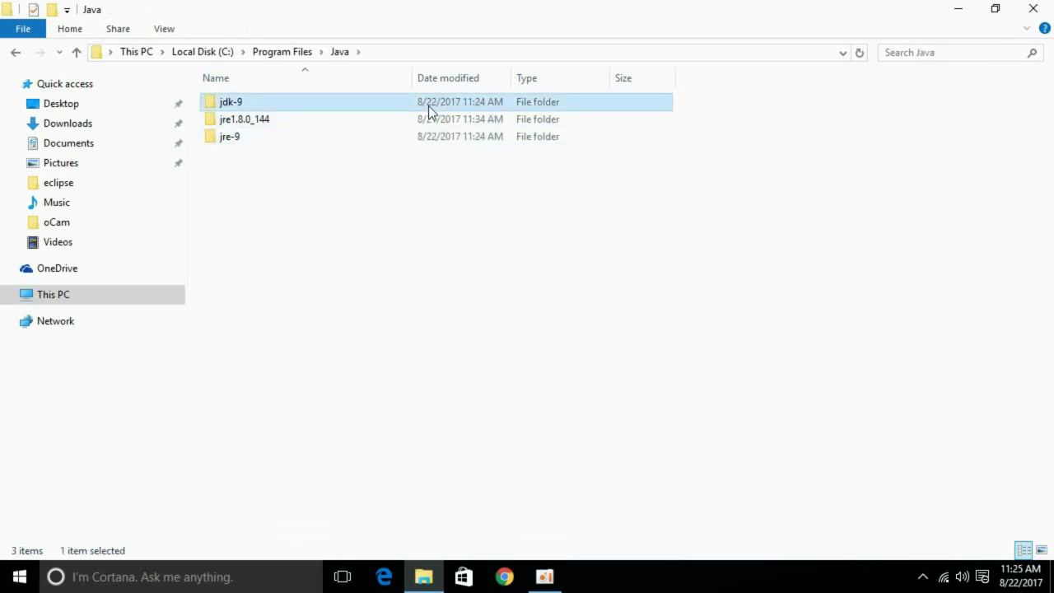
double_click(430, 105)
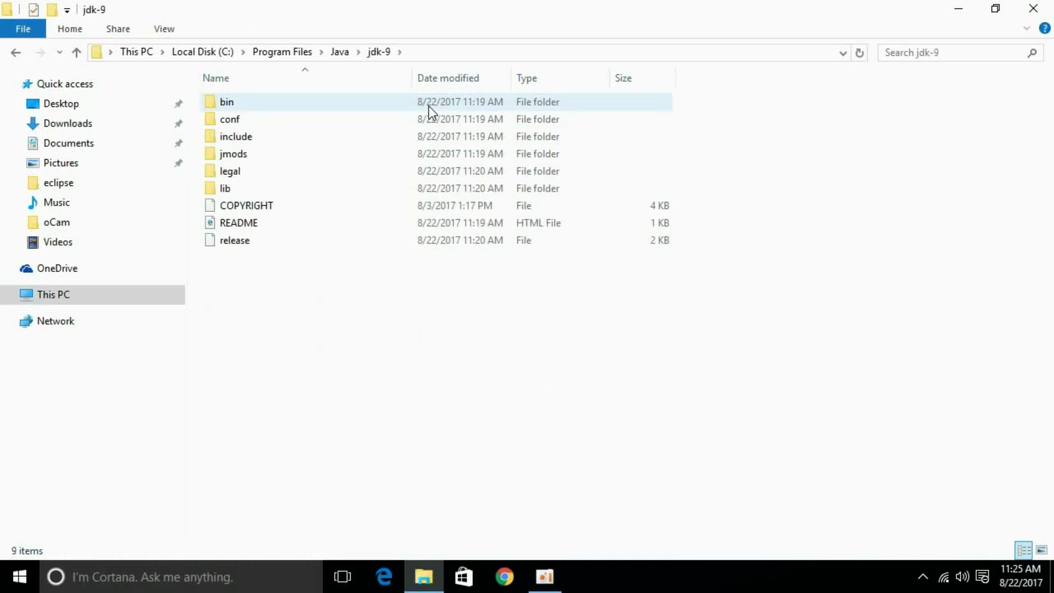
double_click(428, 105)
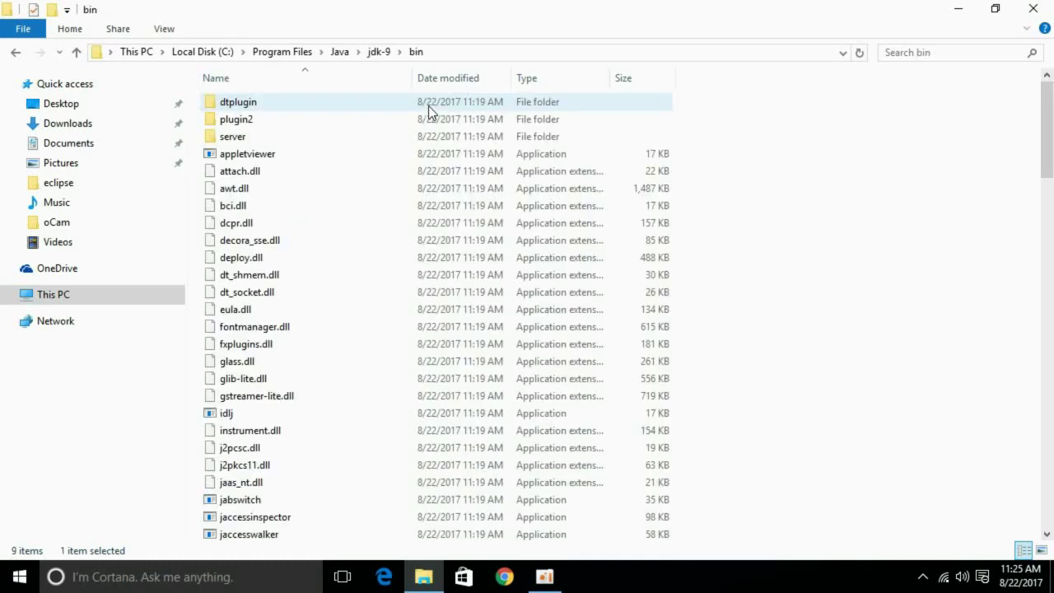
Copy the bin folder's full path from the address bar and close Explorer.
left_click(461, 53)
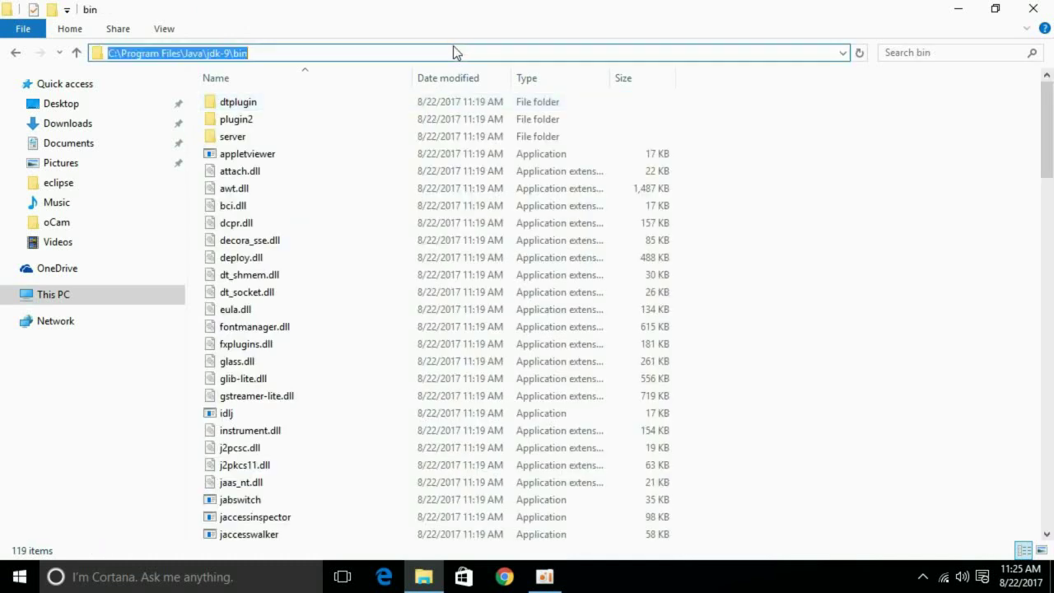
right_click(370, 52)
left_click(383, 105)
left_click(1036, 9)
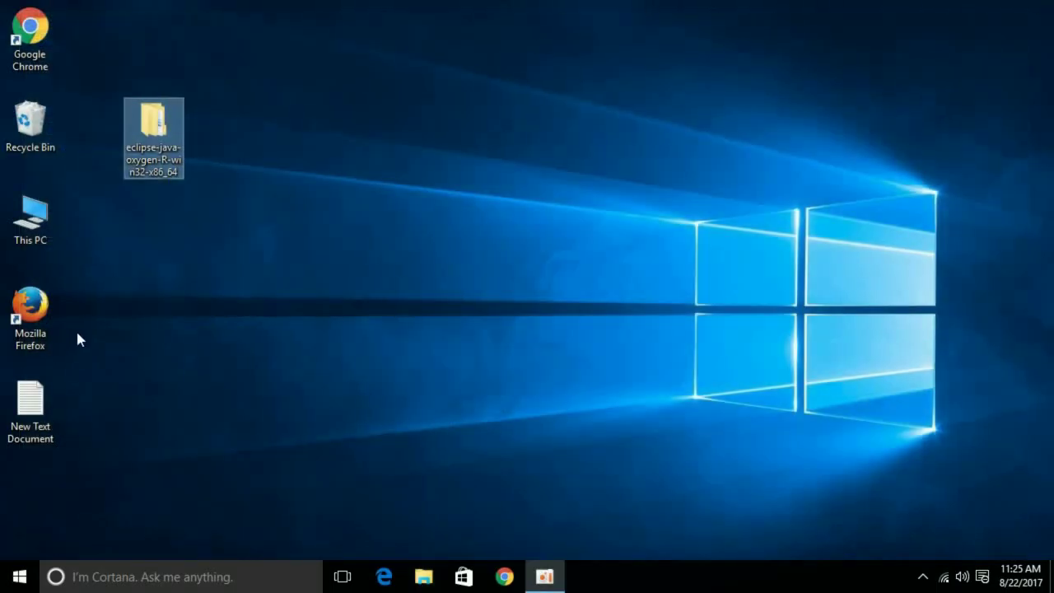
Open Environment Variables via This PC Properties and Advanced system settings.
left_click(45, 225)
right_click(46, 226)
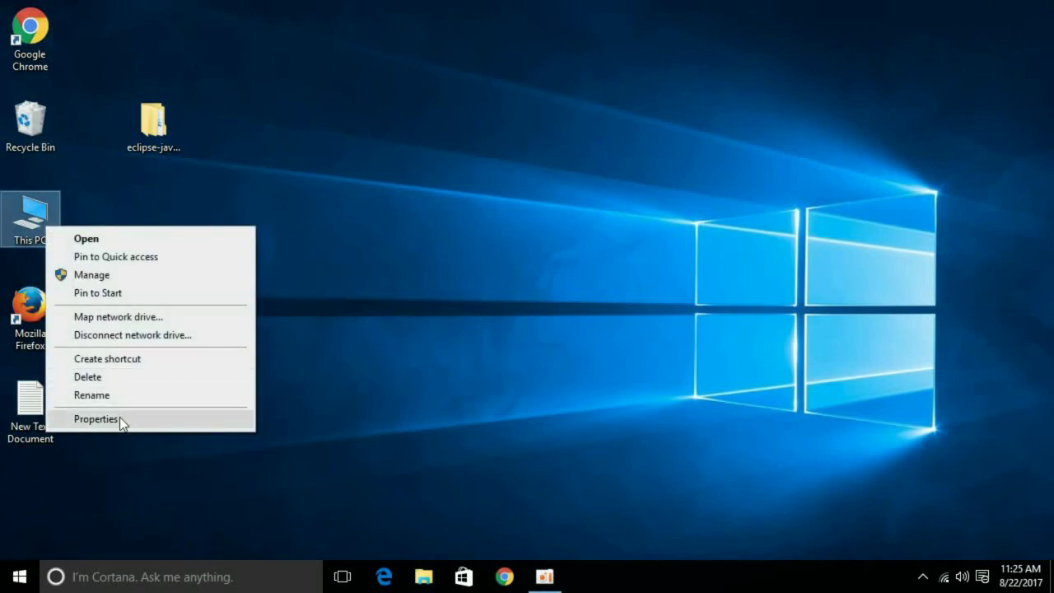
left_click(96, 419)
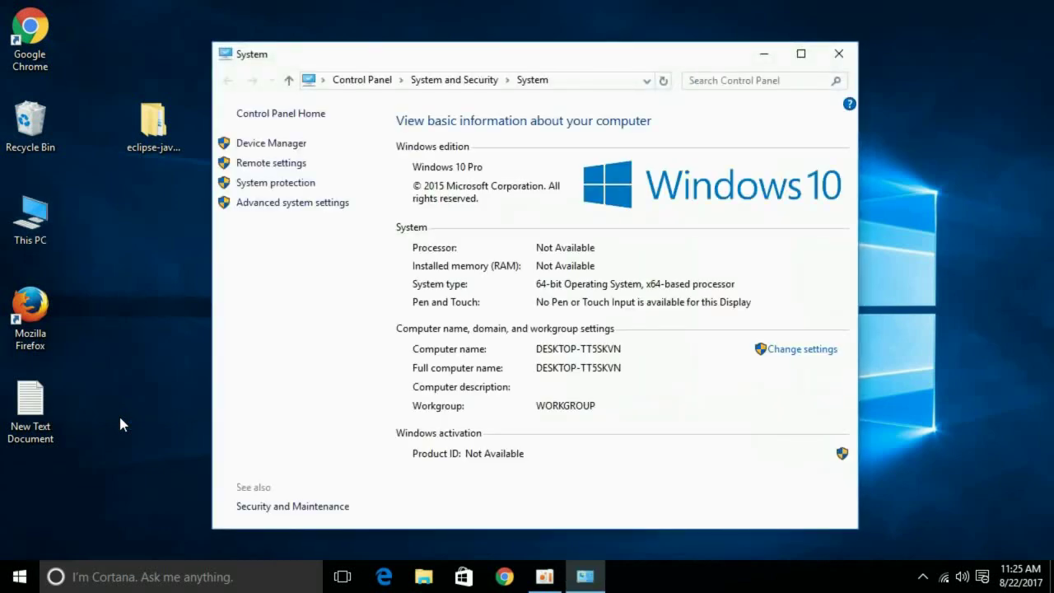
left_click(321, 209)
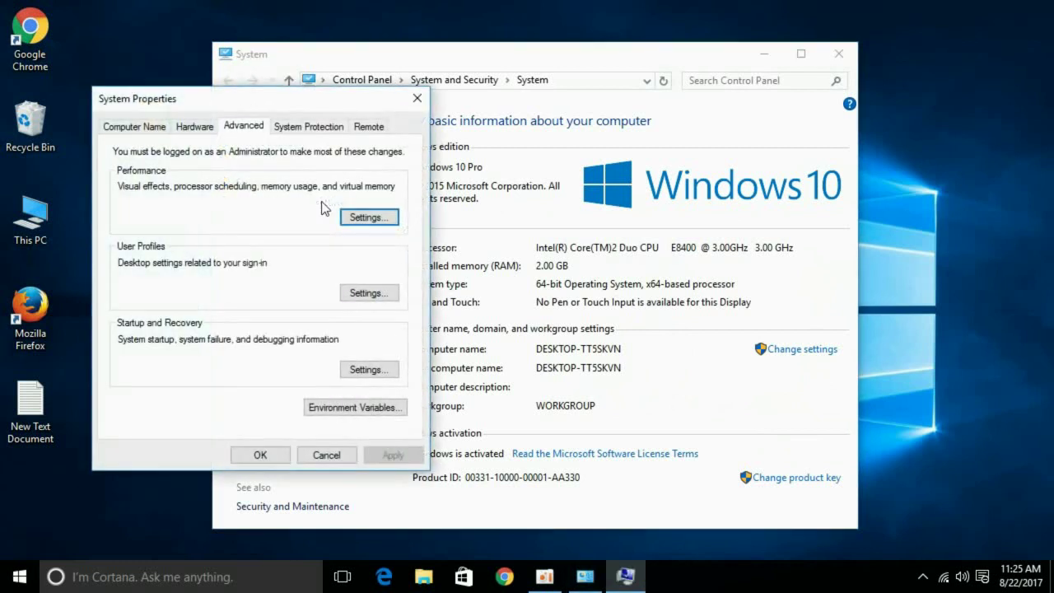
left_click(320, 408)
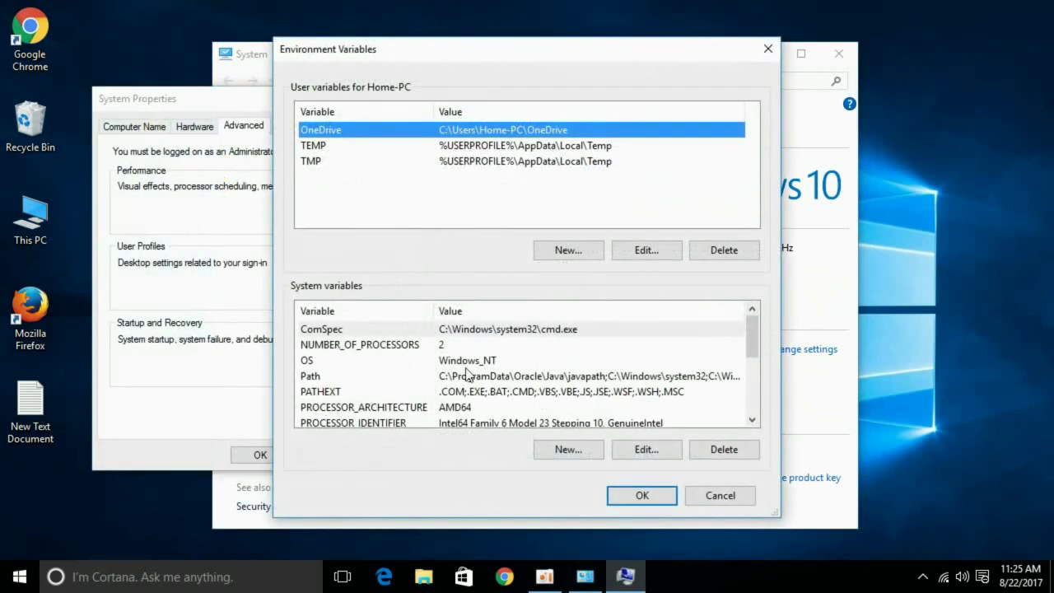
Add a new system Path entry with the pasted C:\Program Files\Java\jdk-9\bin path.
left_click(463, 378)
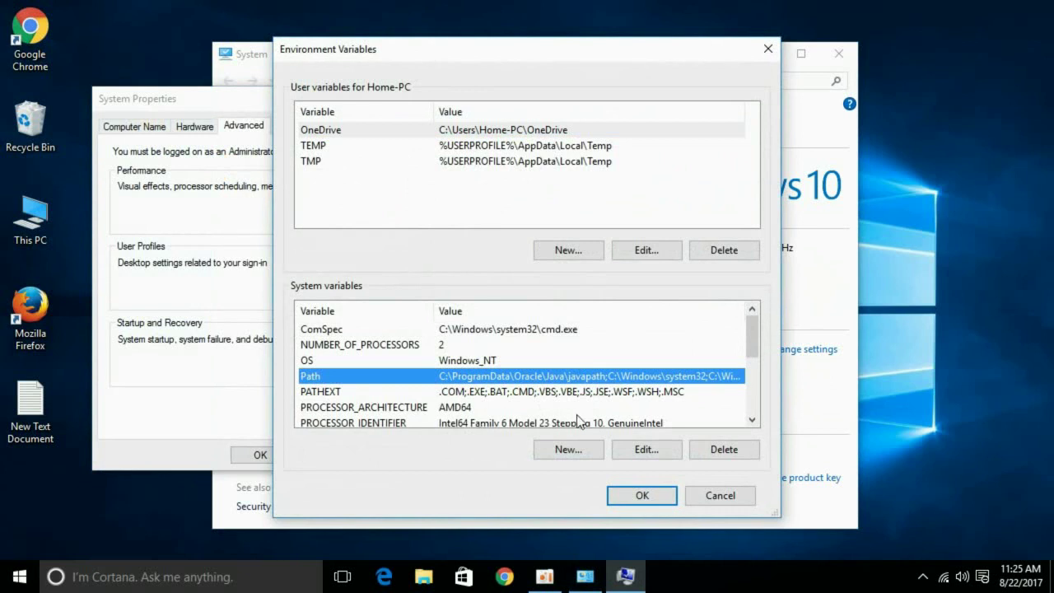
left_click(658, 449)
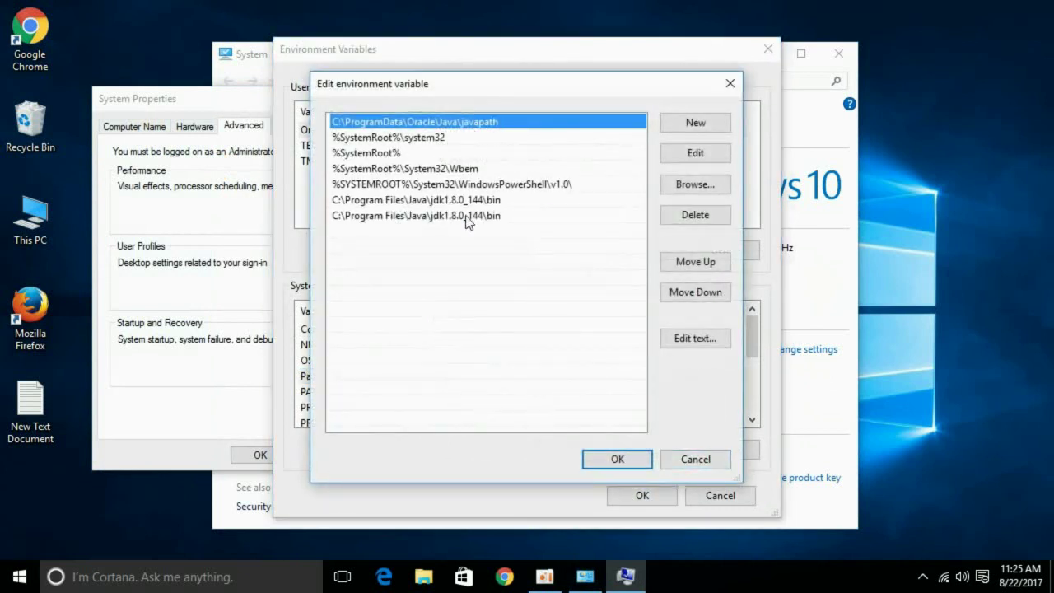
left_click(696, 122)
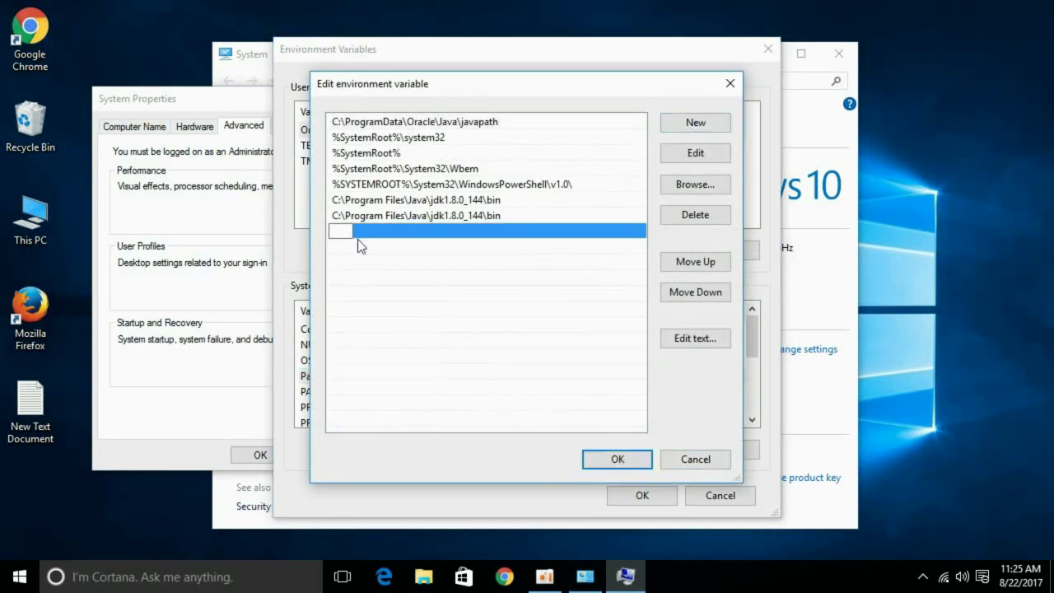
right_click(333, 229)
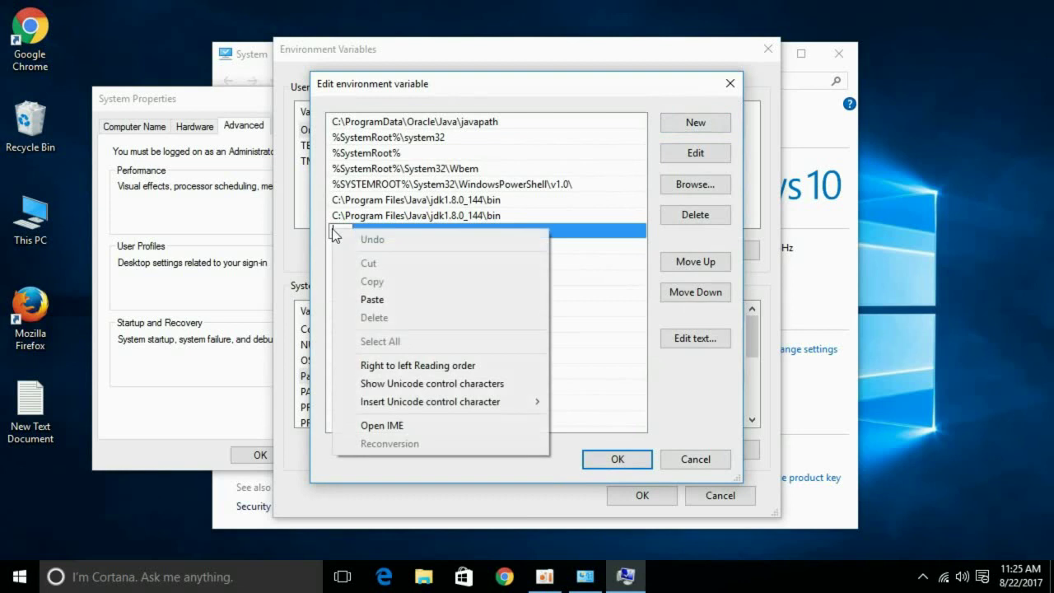
left_click(377, 301)
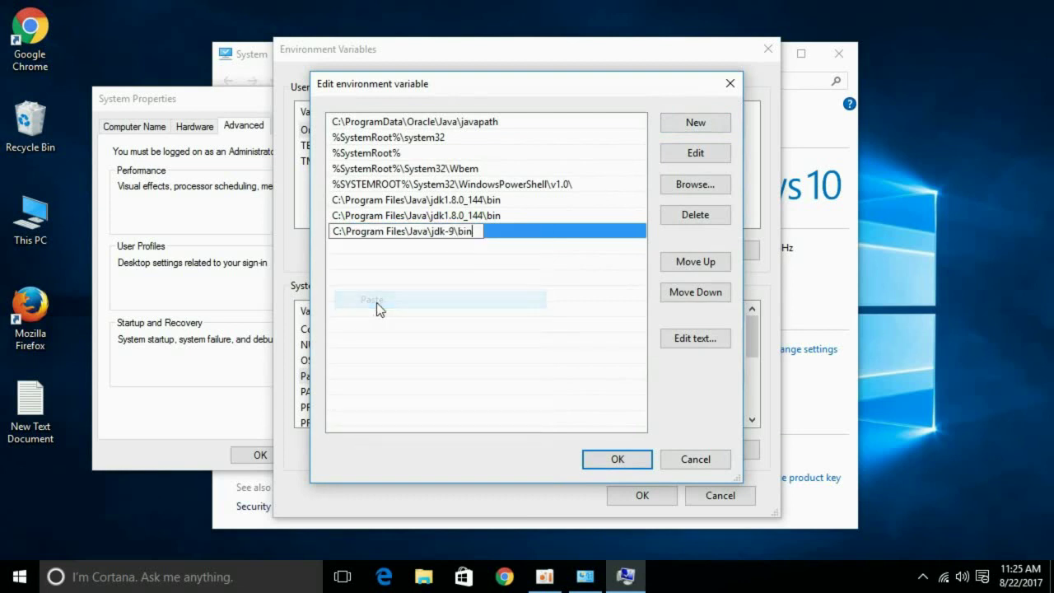
Confirm the Path change in every dialog and close the System window.
left_click(609, 458)
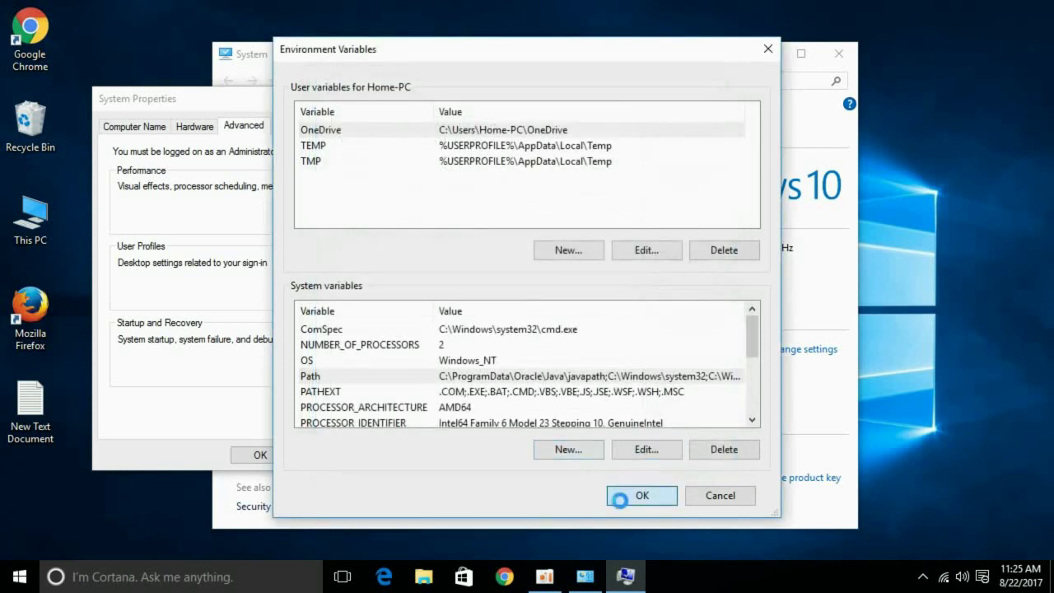
left_click(619, 497)
left_click(252, 451)
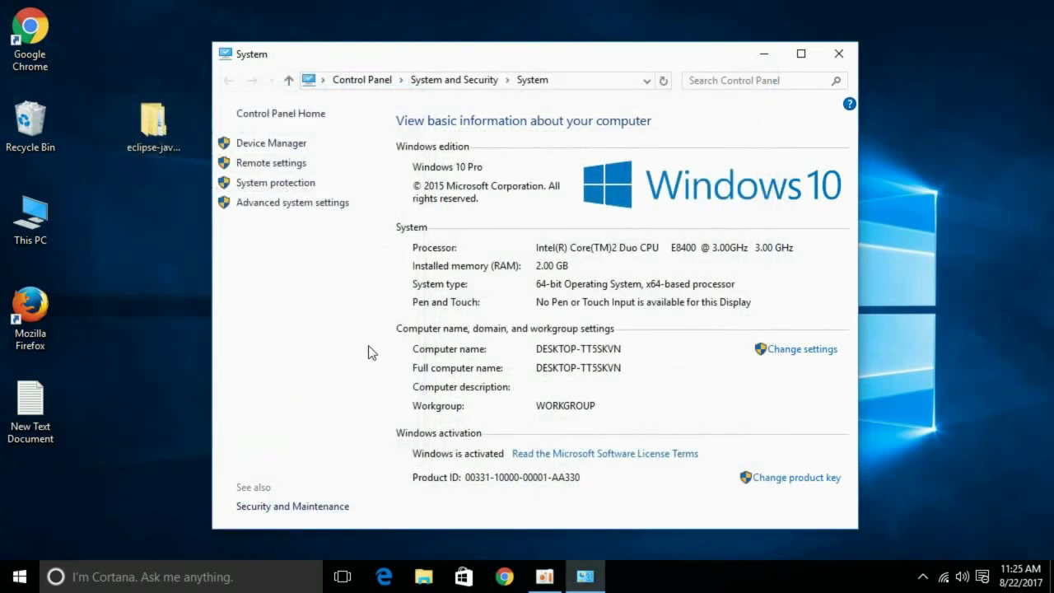
left_click(838, 54)
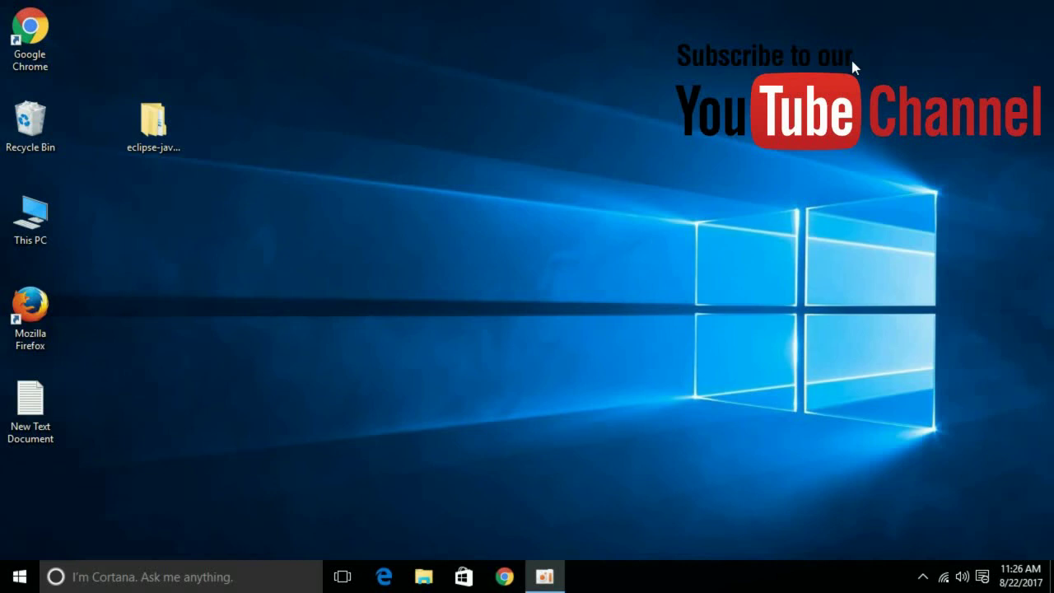
Launch Command Prompt via 'cmd' from Start and run 'javac -version'.
key("super")
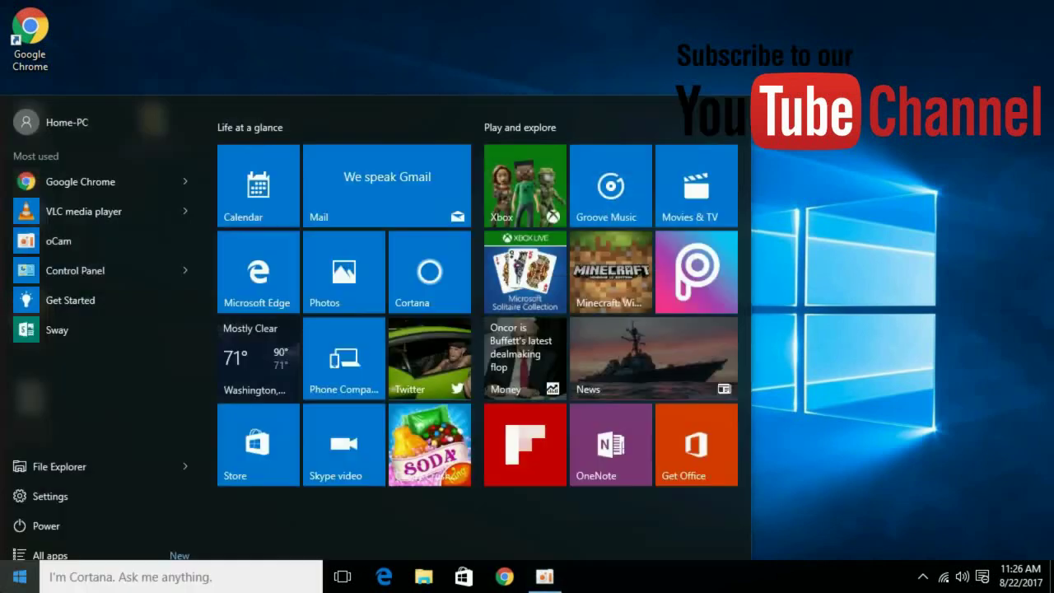
type("cmd")
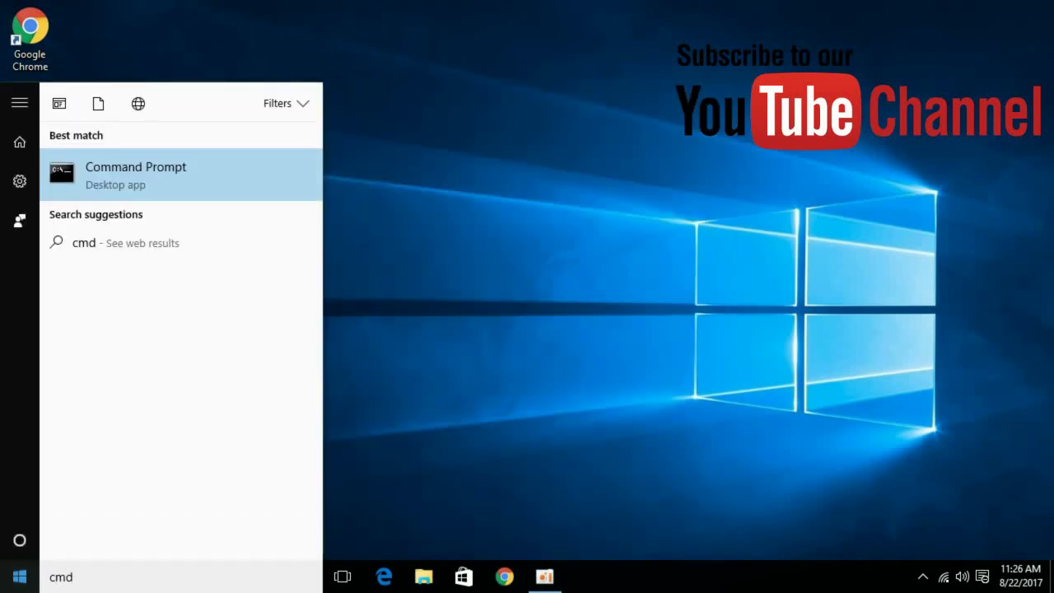
key("Return")
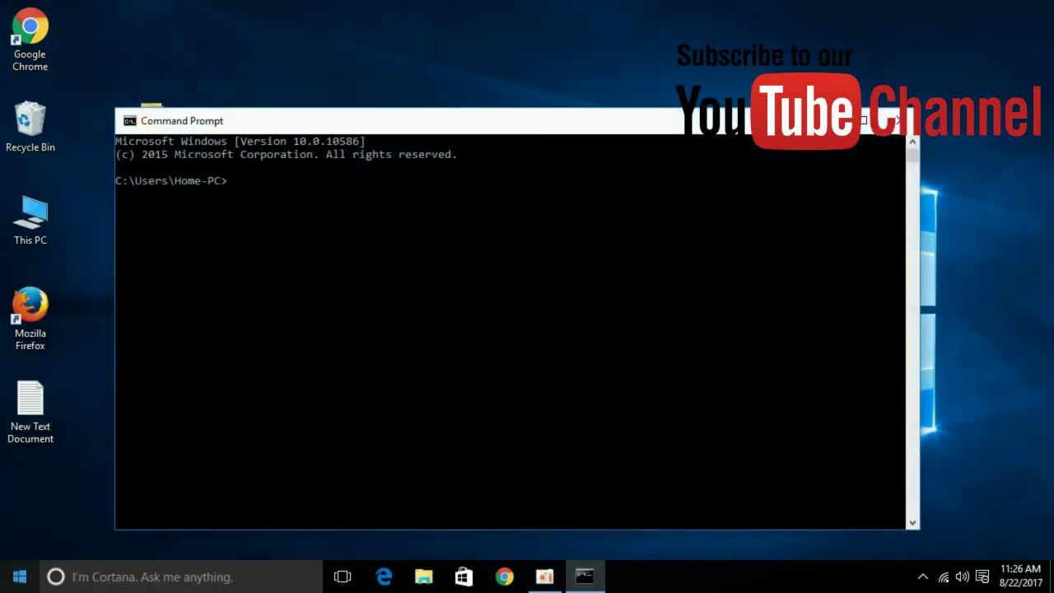
type("javac -version")
key("Return")
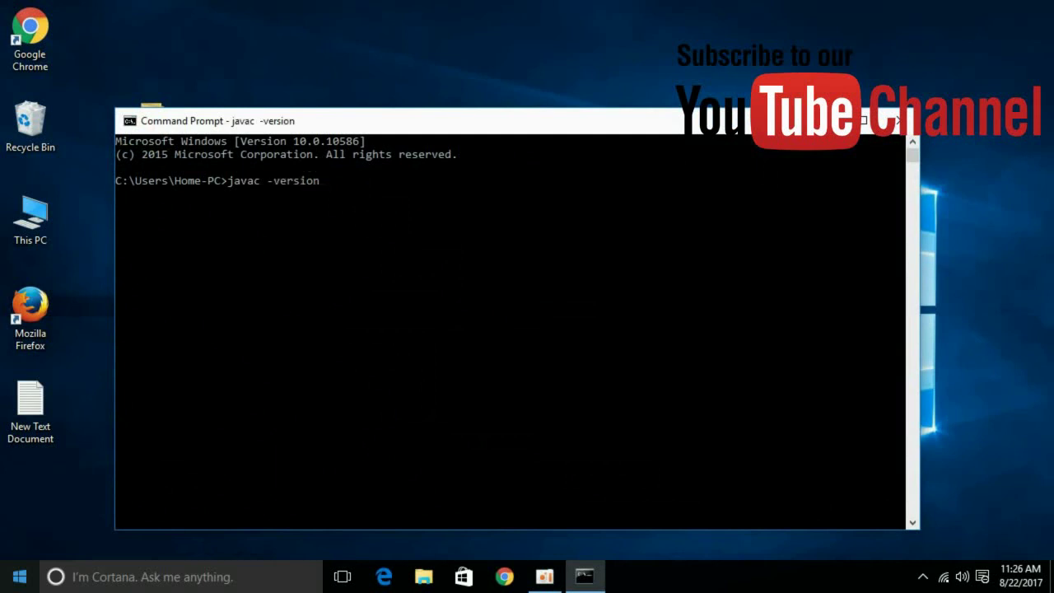